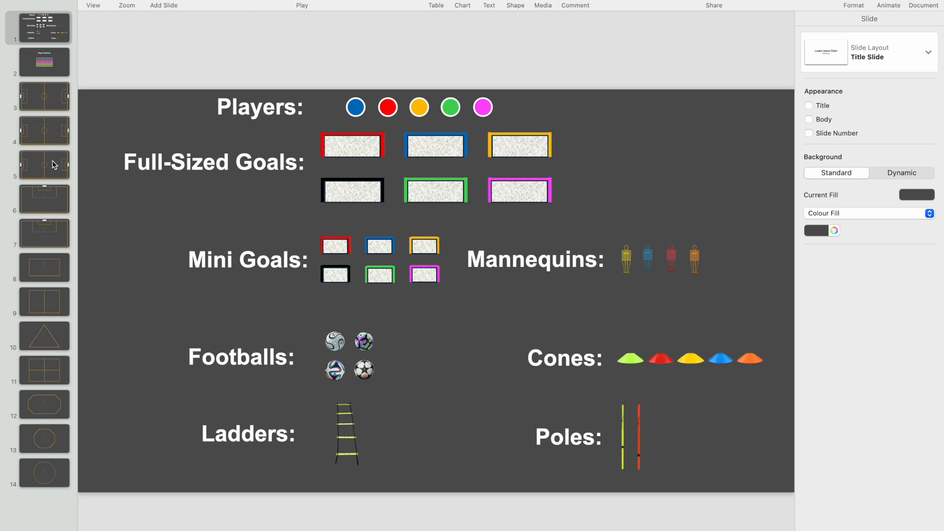
Look through the pitch templates, the player positions slide and the equipment slide to see which elements are available.
left_click(50, 269)
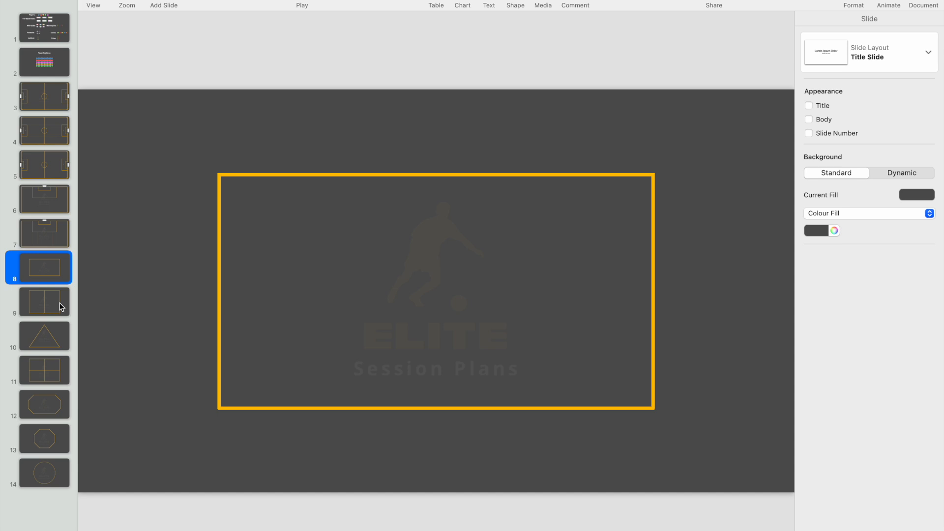
left_click(58, 164)
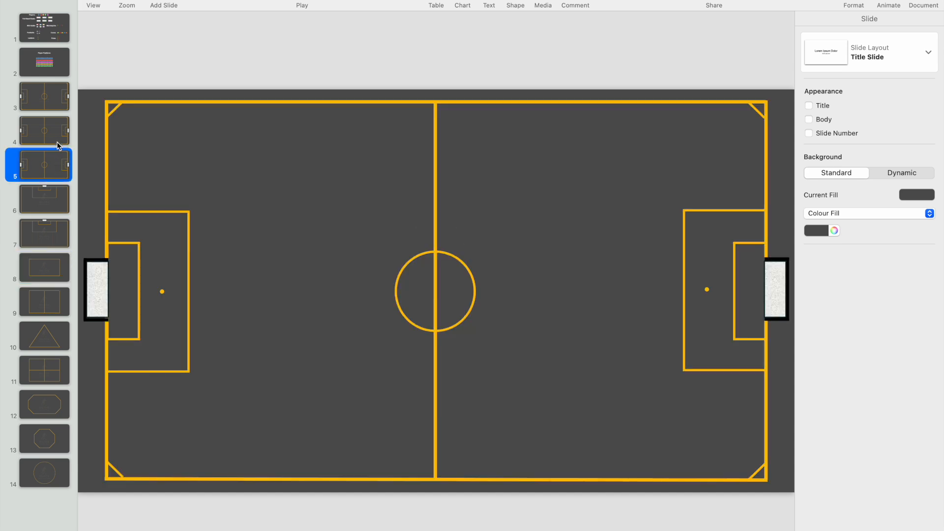
left_click(56, 134)
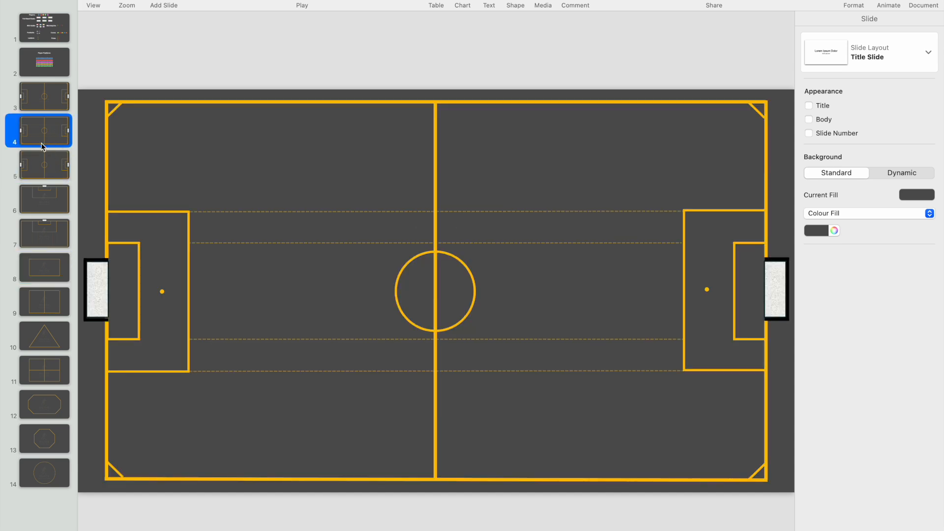
left_click(65, 276)
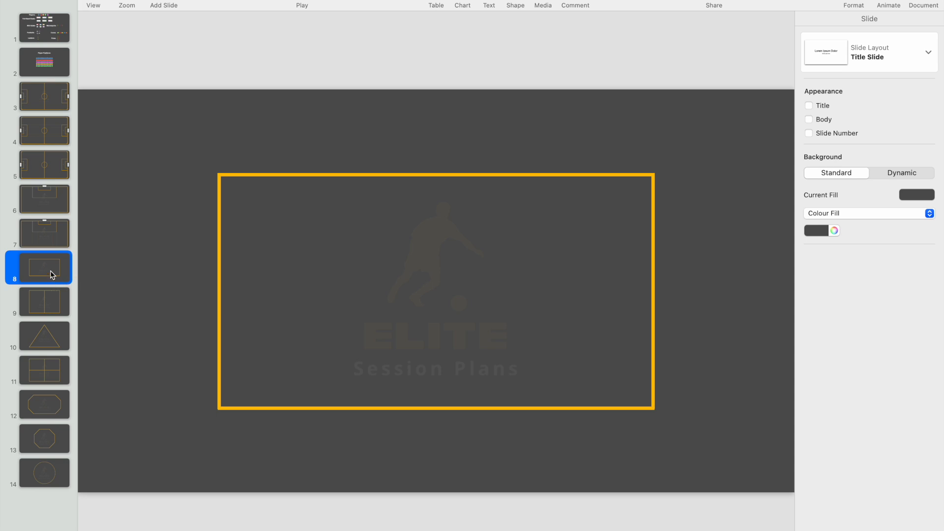
scroll(225, 223, "down", 2)
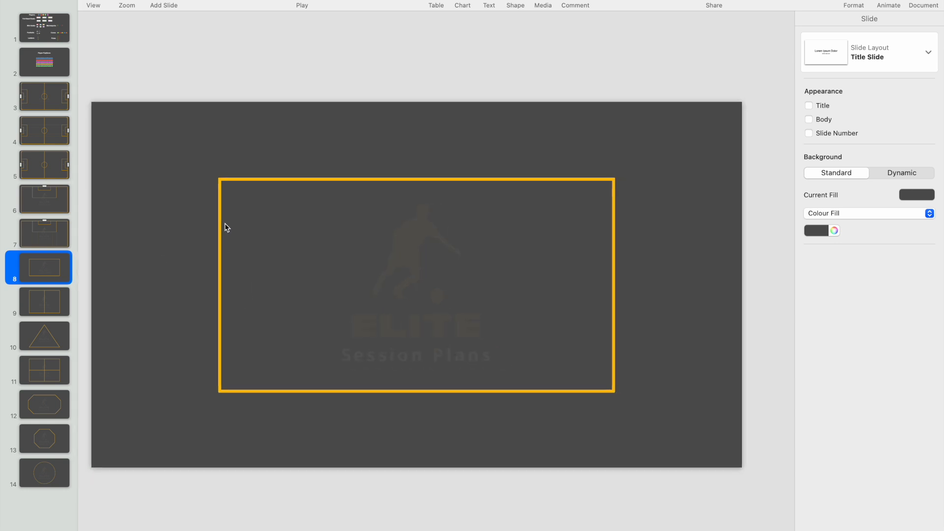
left_click(58, 58)
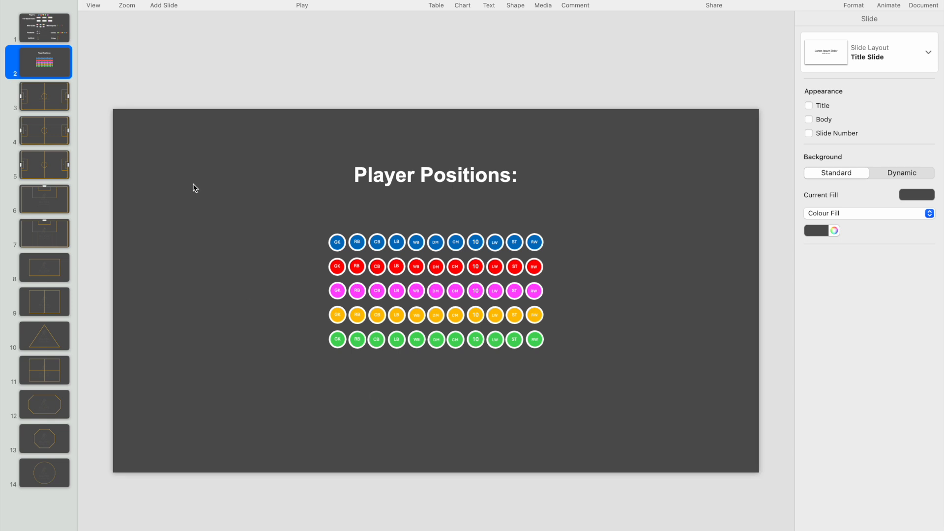
left_click(55, 41)
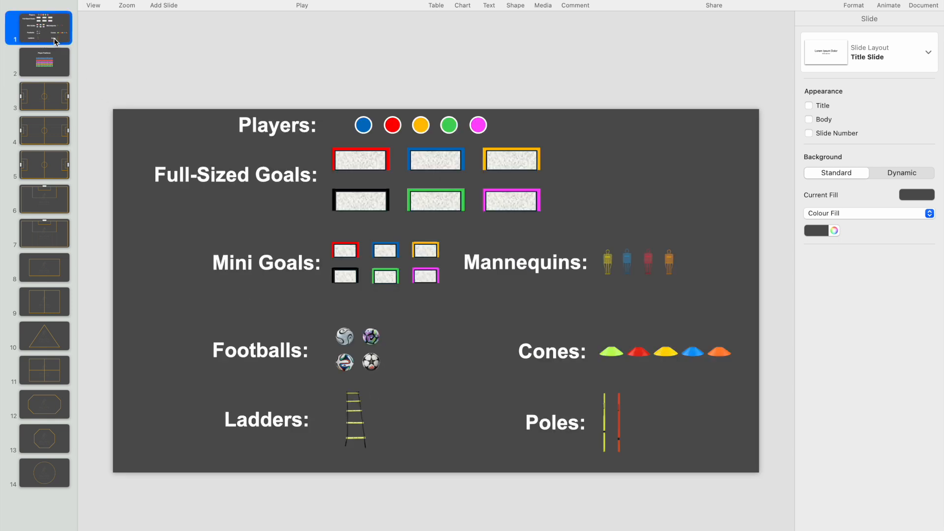
left_click(59, 64)
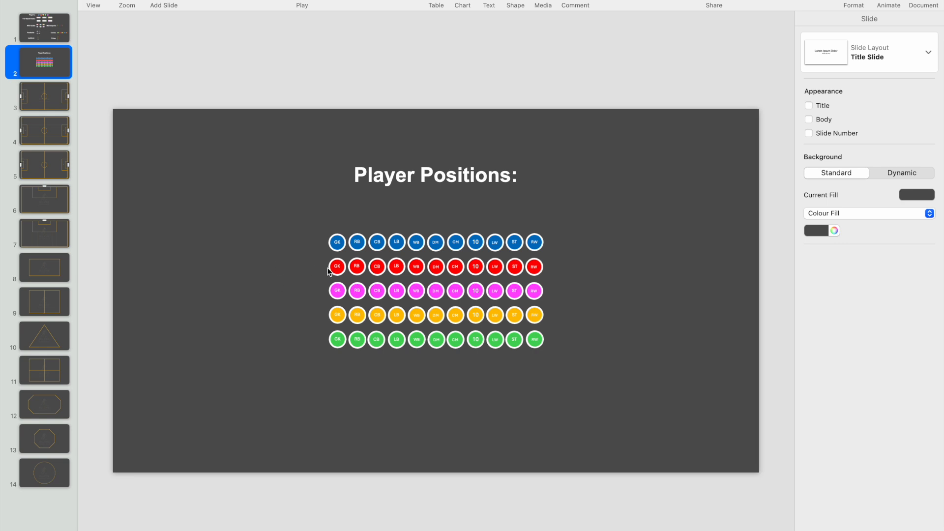
left_click(343, 249)
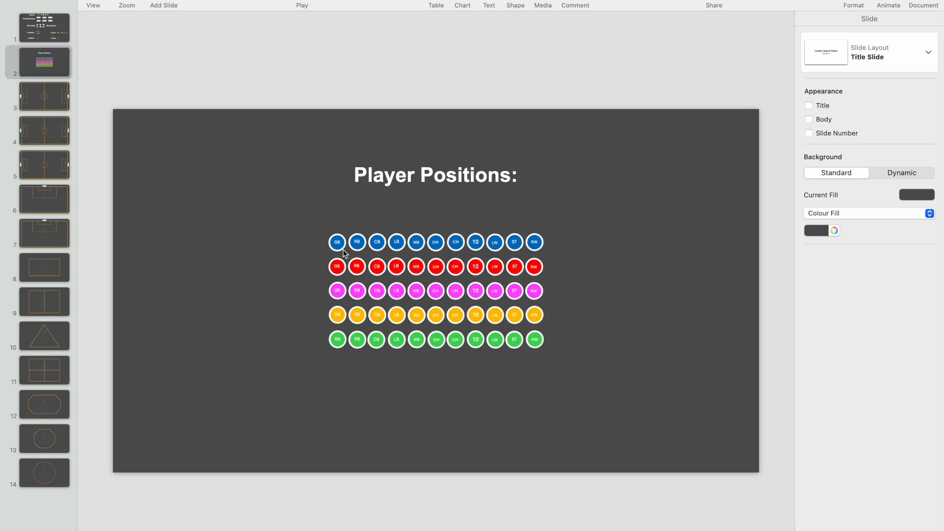
left_click(307, 380)
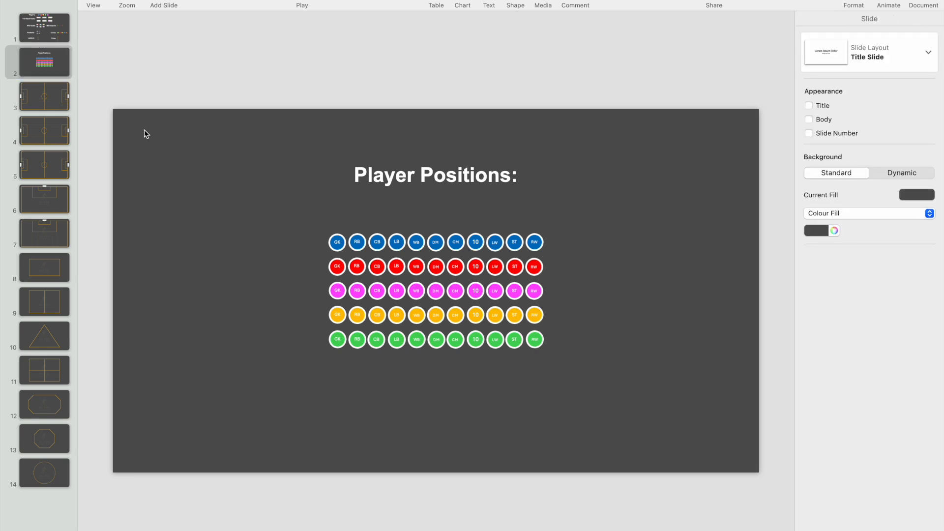
Copy the blue player marker from slide 1 to slide 8 and place four copies, two above and two below the rectangle.
left_click(64, 43)
left_click(364, 127)
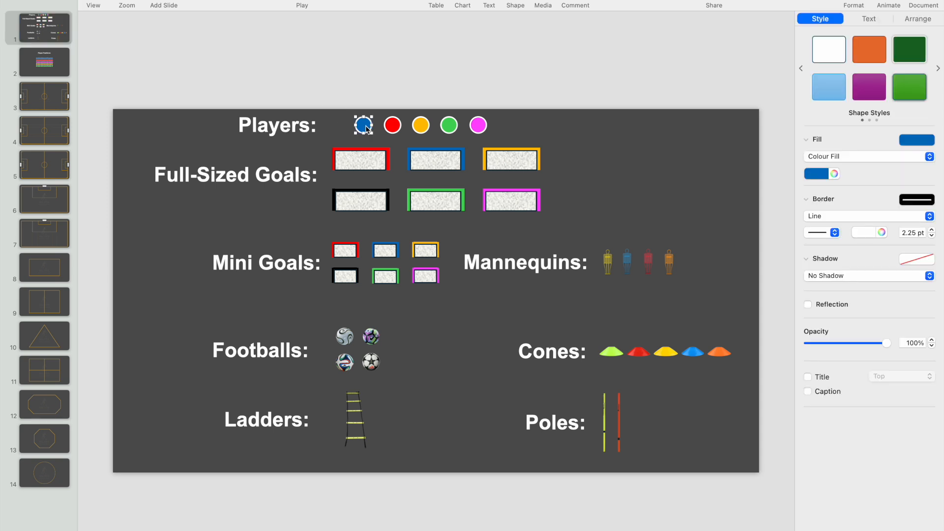
left_click(50, 273)
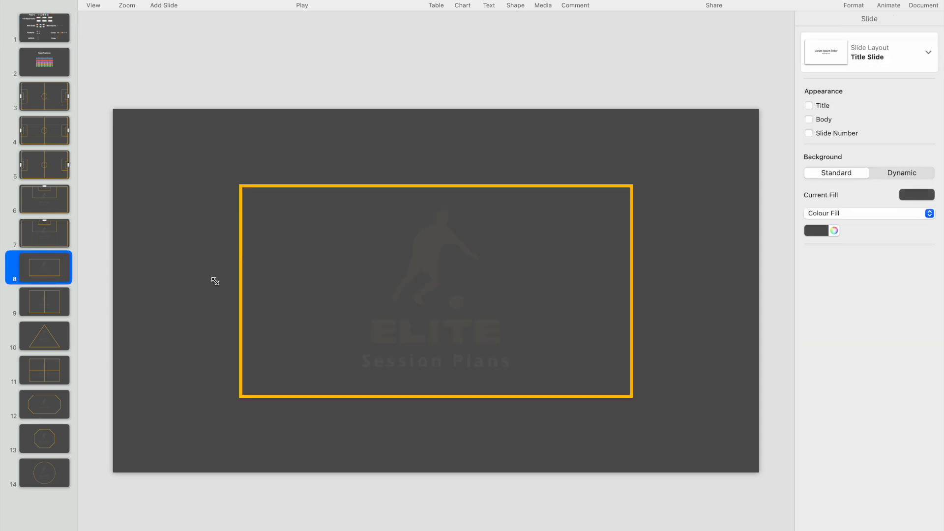
key("super+v")
left_click_drag(365, 129, 538, 410)
key("super+d")
key("super+d")
key("super+d")
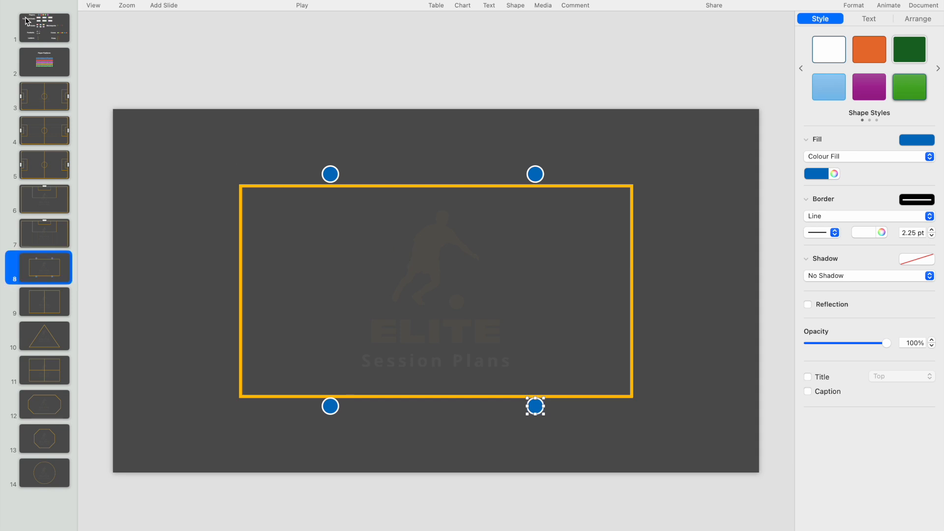
Copy the red player marker from slide 1 to slide 8 and arrange four copies in two rows inside the rectangle.
left_click(26, 21)
left_click(397, 128)
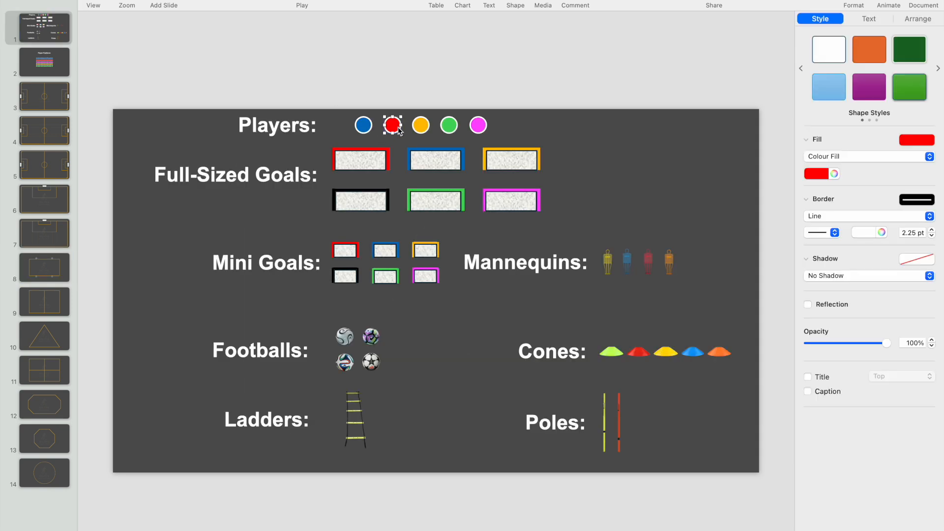
left_click(54, 268)
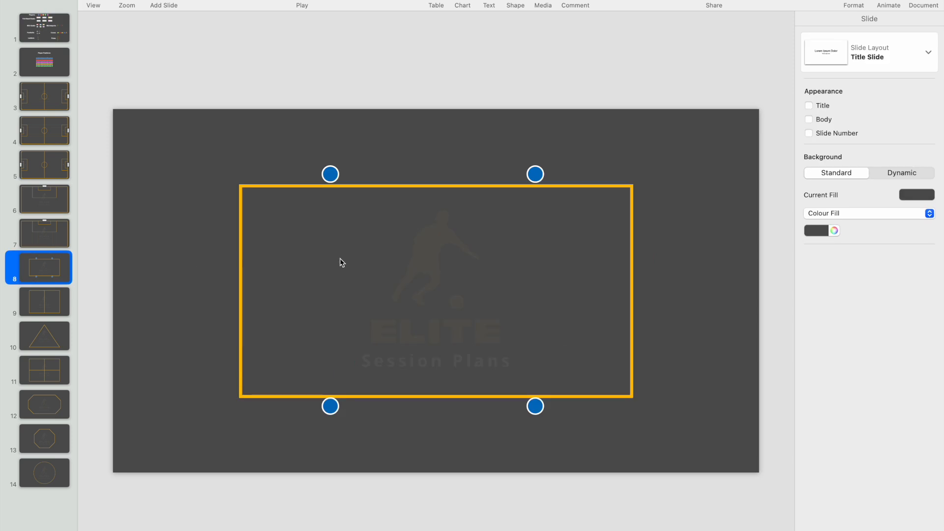
key("super+v")
left_click_drag(394, 135, 355, 253)
key("super+v")
key("super+v")
key("super+v")
left_click(366, 301)
left_click_drag(375, 274, 487, 301)
left_click_drag(354, 252, 372, 250)
Copy the yellow player marker to slide 8 and place one outside each short side of the rectangle and one at its centre.
left_click(48, 26)
left_click(420, 129)
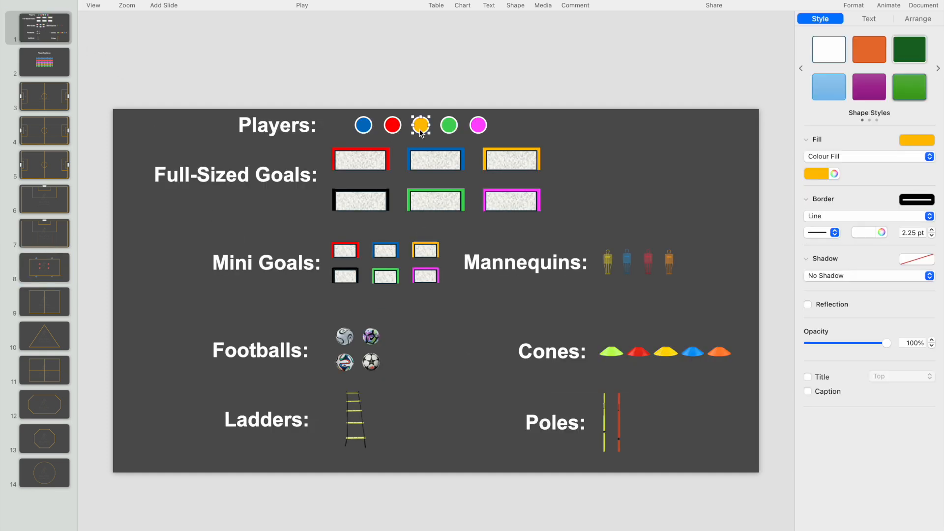
left_click(52, 271)
key("cmd+v")
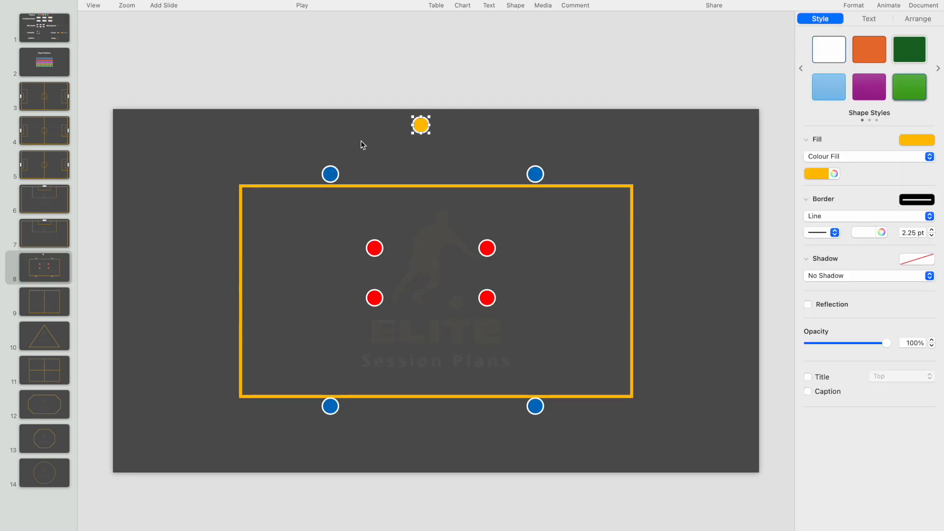
left_click_drag(421, 129, 226, 295)
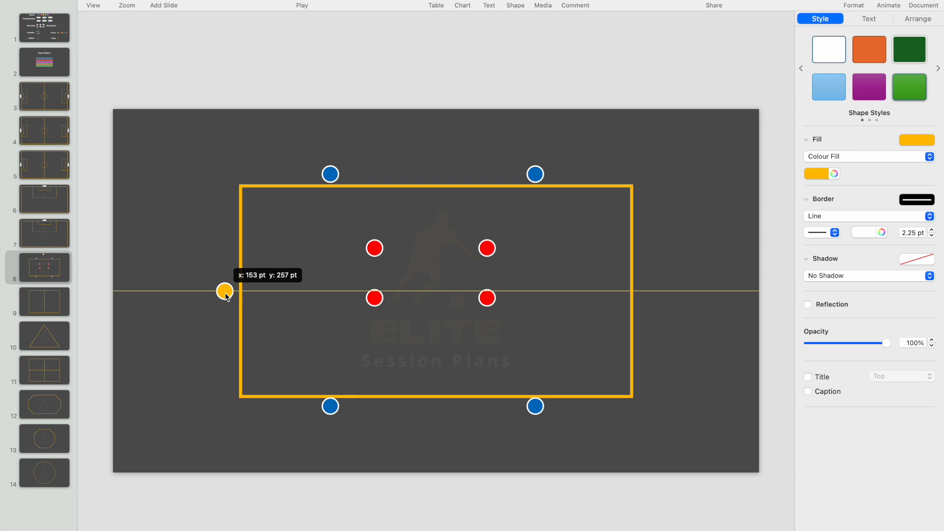
left_click_drag(226, 295, 646, 291)
key("cmd+d")
left_click(225, 292)
key("cmd+d")
left_click_drag(235, 299, 437, 291)
Move the two lower red markers further down and the two left red markers inward to surround the central yellow marker.
left_click_drag(378, 301, 377, 330)
left_click_drag(492, 296, 490, 331)
left_click(582, 332)
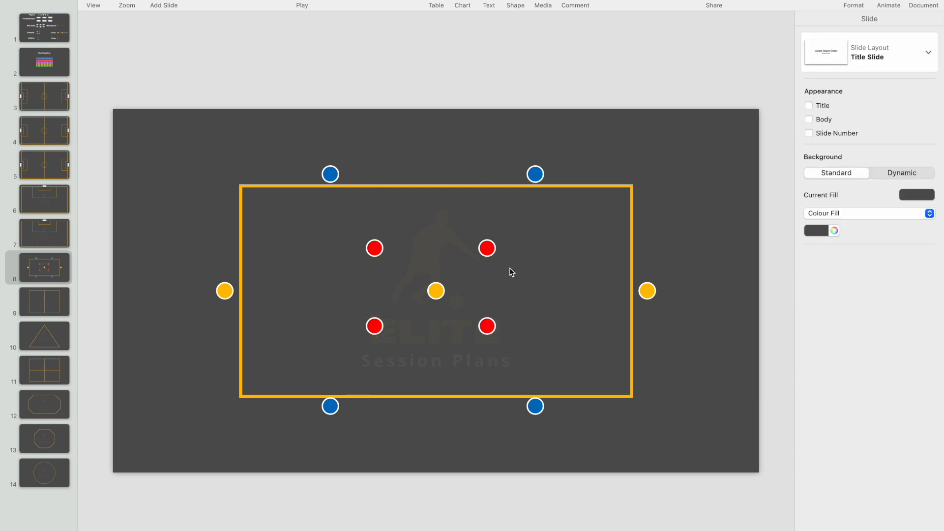
left_click_drag(382, 250, 402, 249)
left_click_drag(374, 326, 394, 326)
left_click(562, 342)
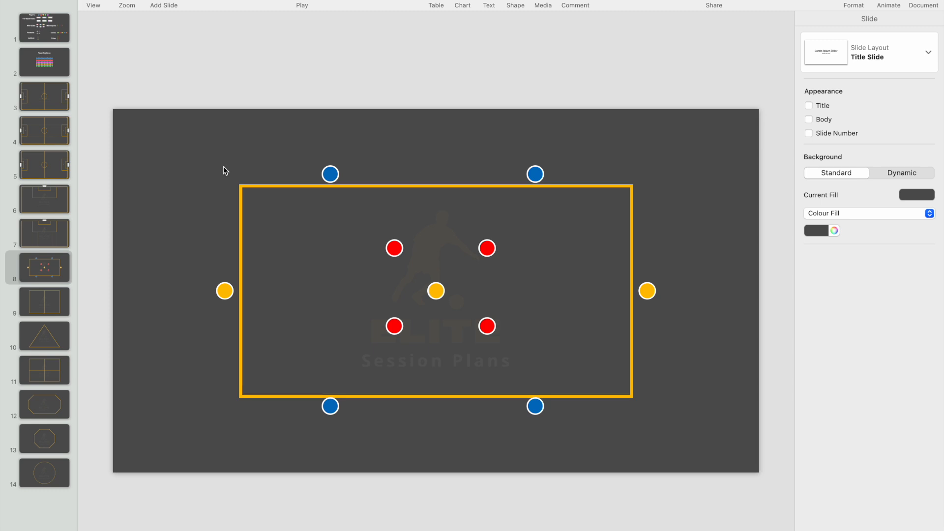
Copy the black mini goal from slide 1 to the rectangle's top-left corner on slide 8 and rotate it diagonally.
left_click(53, 43)
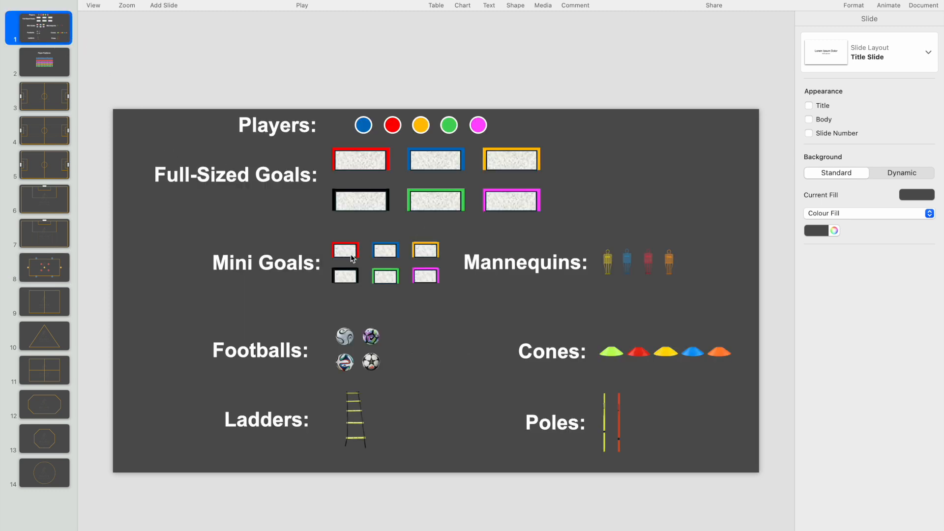
left_click(353, 276)
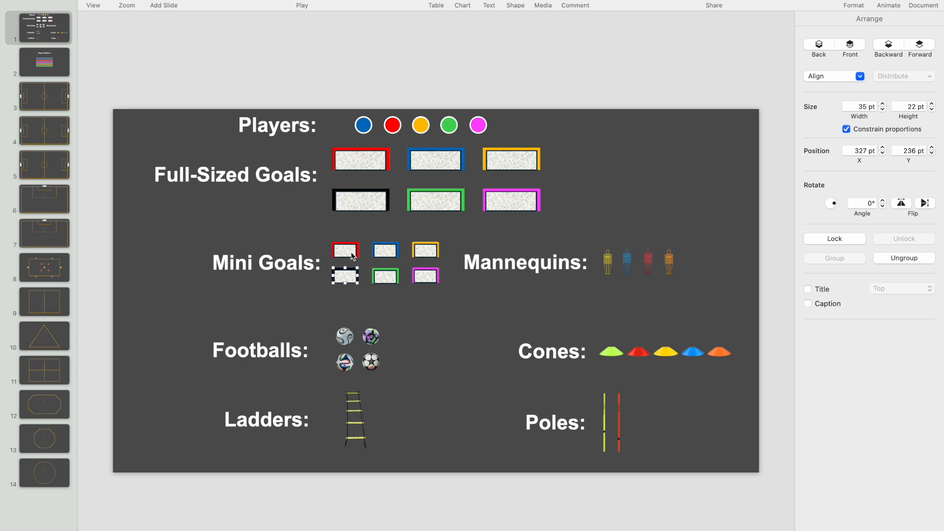
left_click(58, 259)
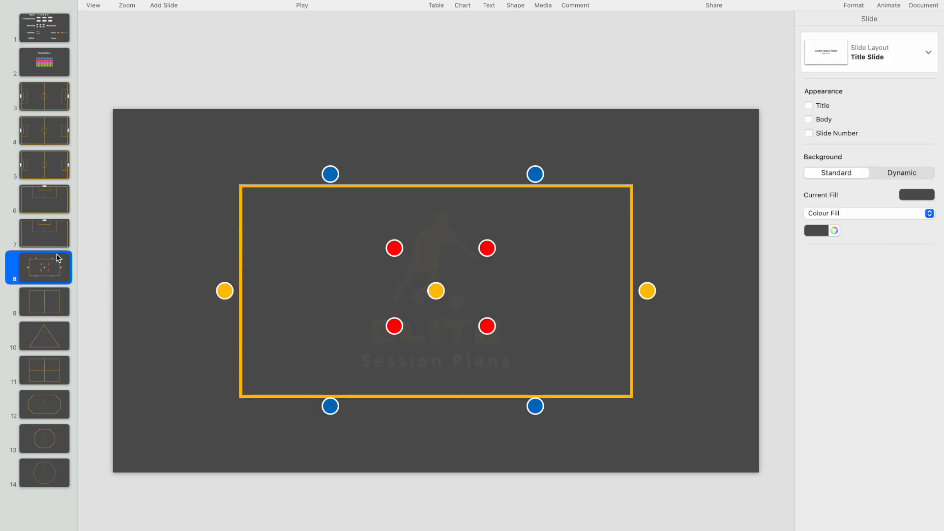
key("super+v")
left_click_drag(348, 277, 243, 176)
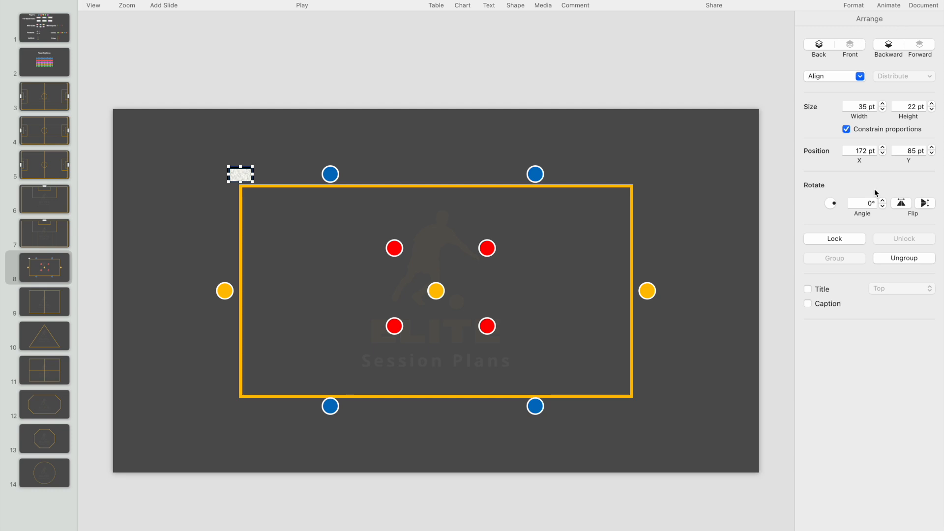
left_click_drag(836, 207, 835, 207)
left_click(314, 146)
Place copies of the mini goal at the rectangle's bottom-left and bottom-right corners, rotated to 132.1° and 223.8°.
left_click(243, 174)
left_click_drag(244, 173, 248, 399)
key("super+d")
left_click_drag(834, 203, 809, 180)
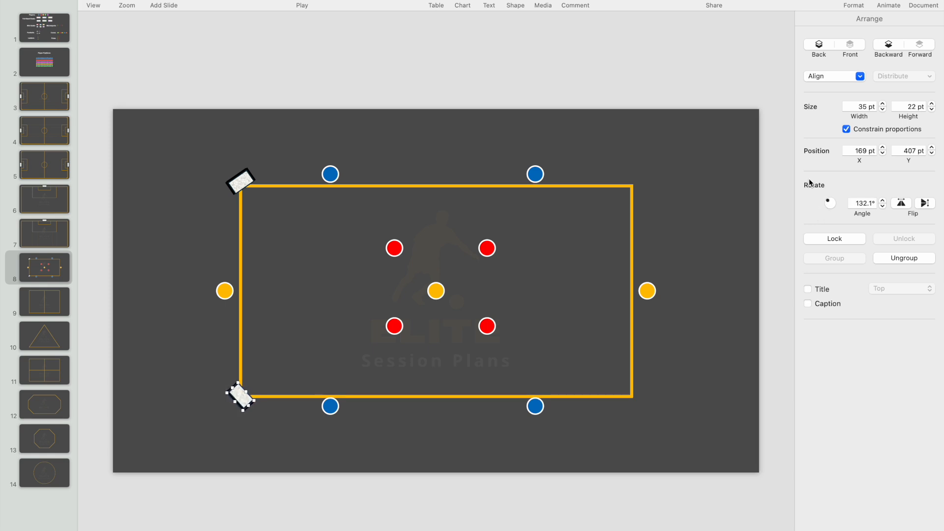
left_click_drag(246, 399, 645, 396)
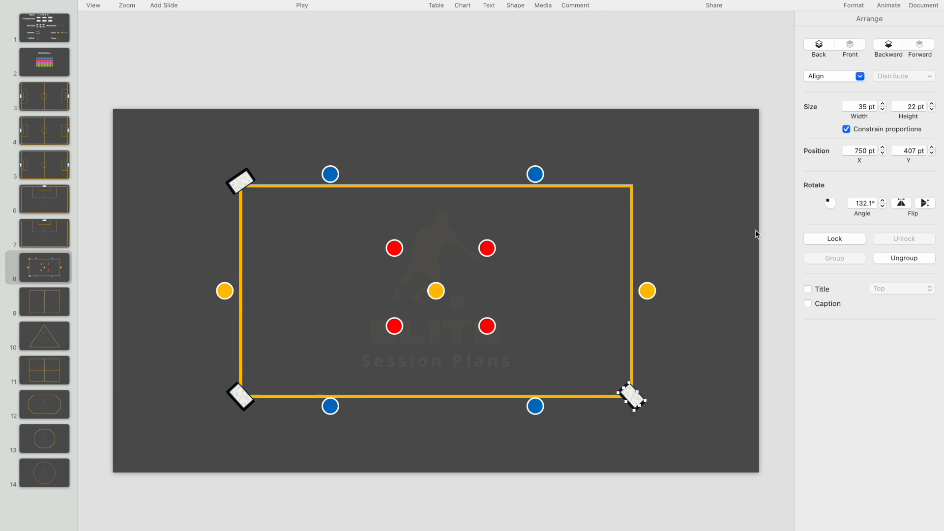
left_click_drag(828, 210, 794, 240)
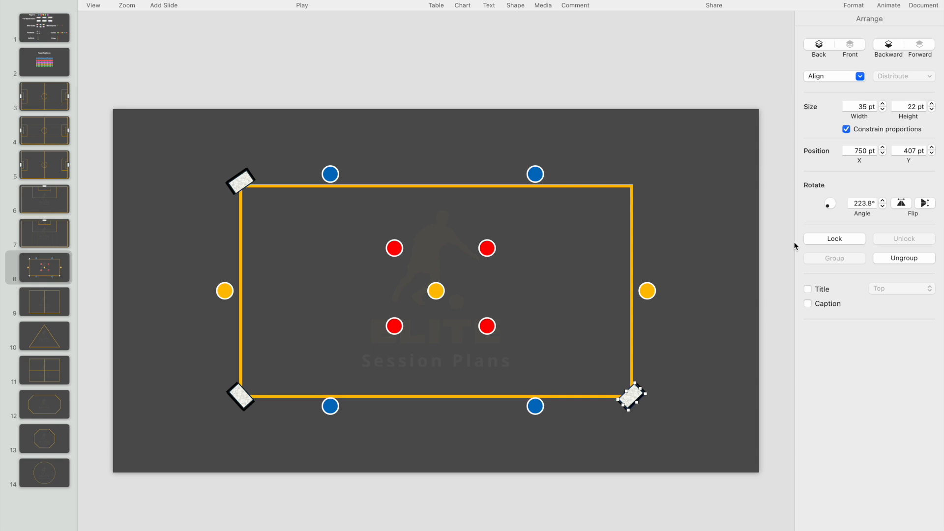
Duplicate the mini goal to the rectangle's top-right corner, rotate it diagonally and fine-tune its position.
key("super+d")
left_click_drag(635, 401, 636, 194)
left_click_drag(831, 206, 841, 220)
left_click(682, 196)
left_click_drag(636, 186, 638, 189)
left_click(681, 216)
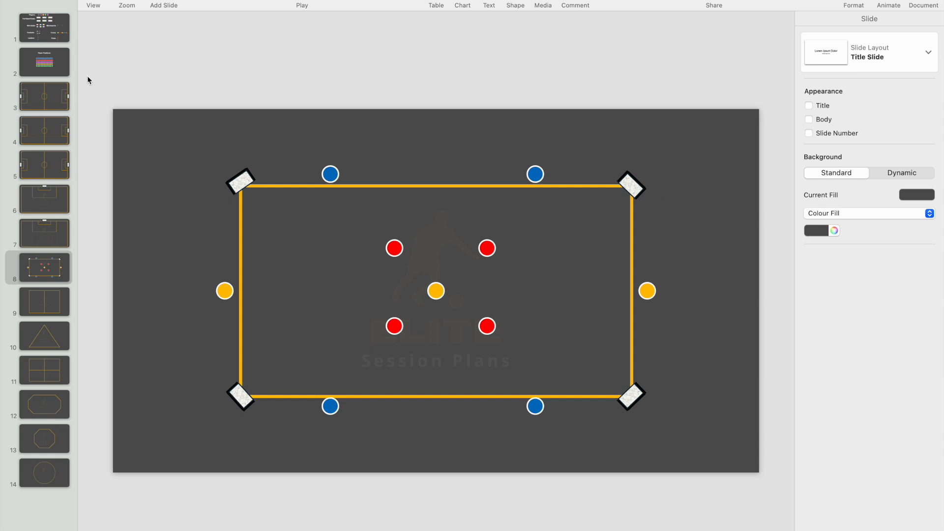
Copy the black-and-white star football from slide 1 to slide 8 and place two side by side above the rectangle's top edge.
left_click(68, 37)
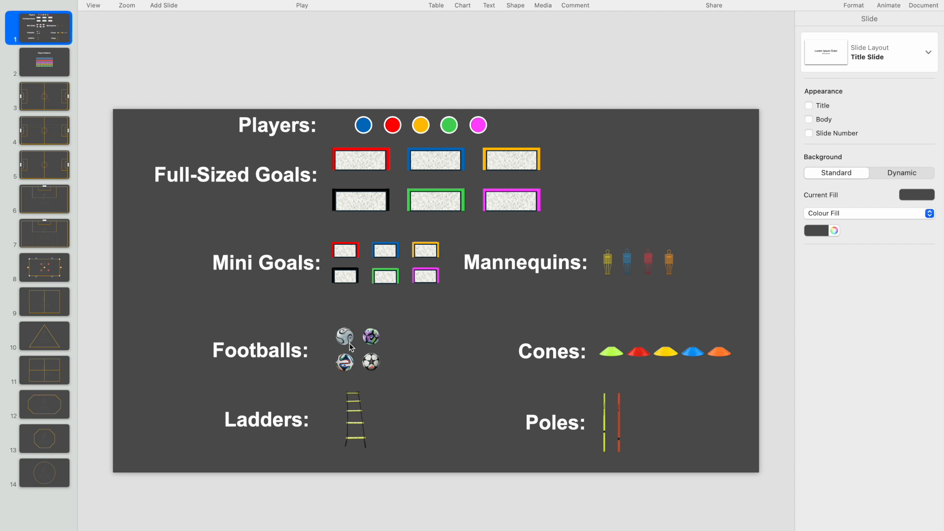
left_click(372, 366)
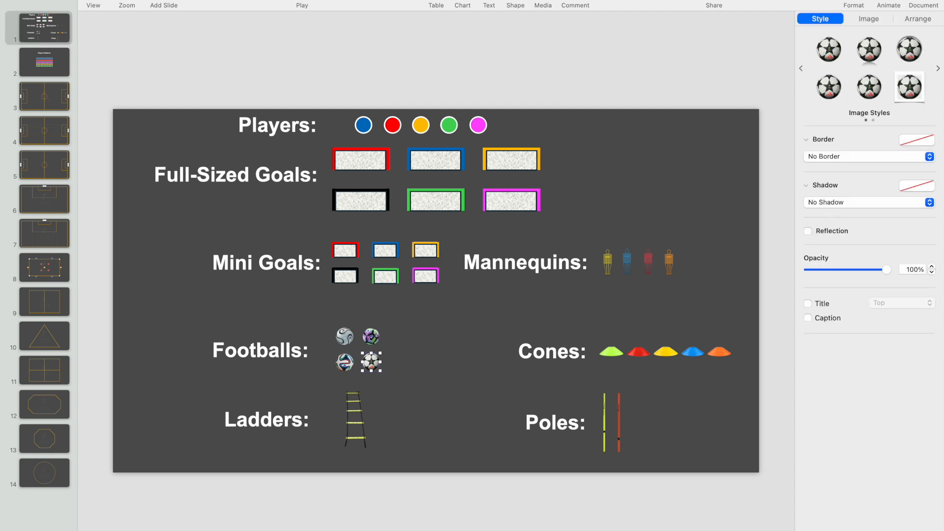
left_click(58, 274)
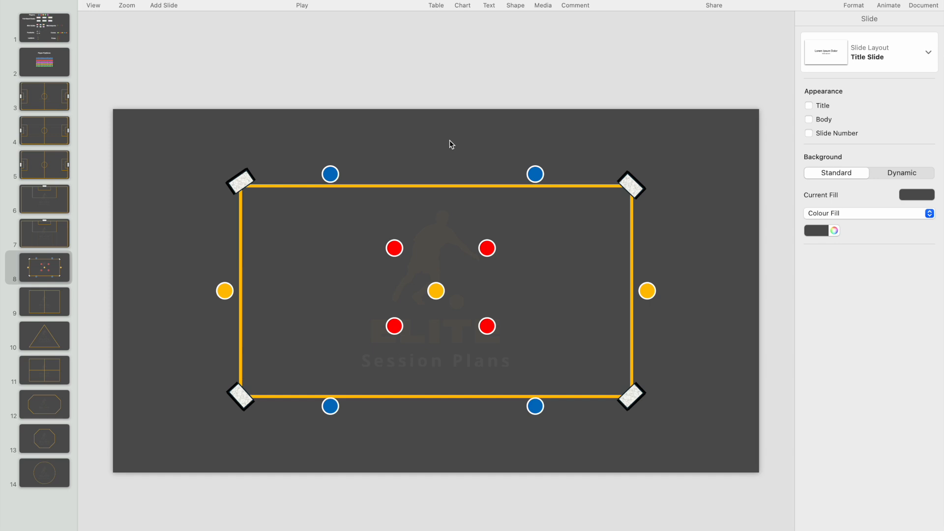
key("super+v")
left_click_drag(372, 363, 453, 164)
key("super+v")
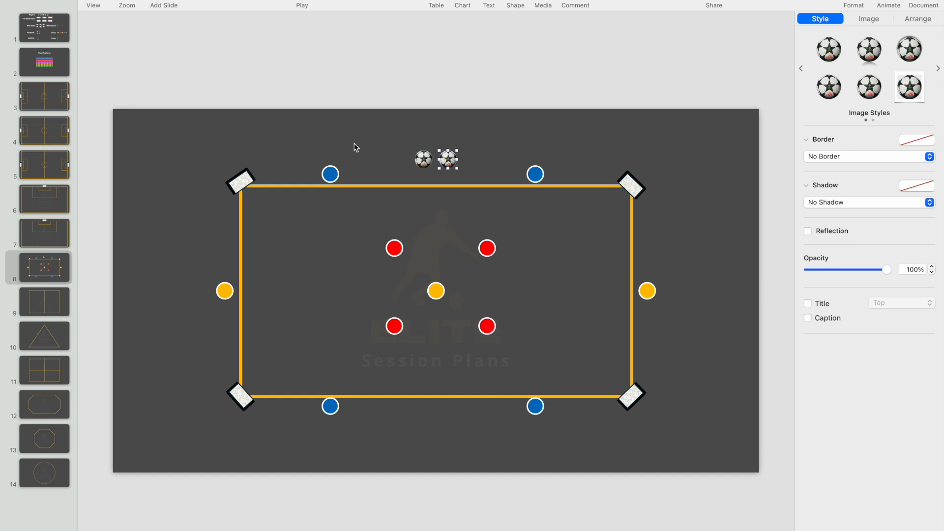
Copy the green player marker from slide 1 to slide 8 and place it centred just above the two footballs.
left_click(50, 30)
left_click(451, 130)
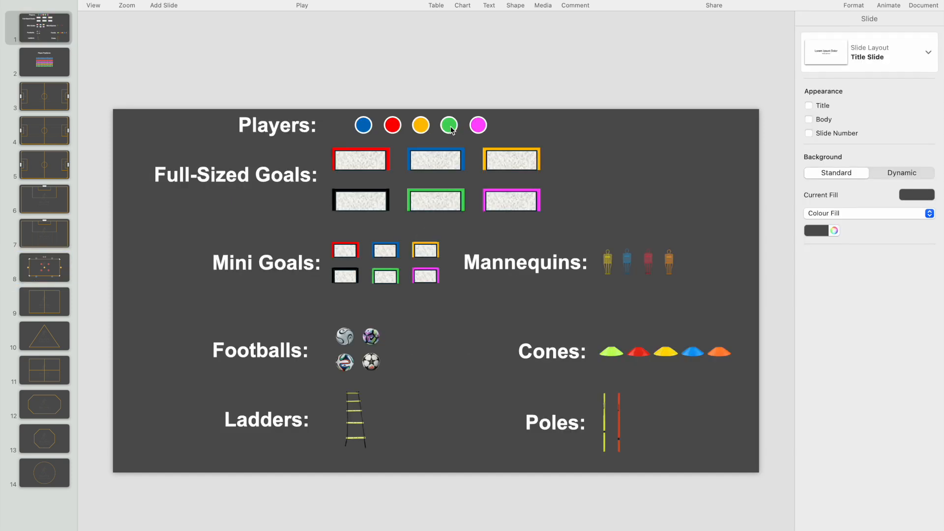
key("super+c")
left_click(46, 275)
key("super+v")
left_click_drag(453, 125, 441, 141)
left_click(457, 65)
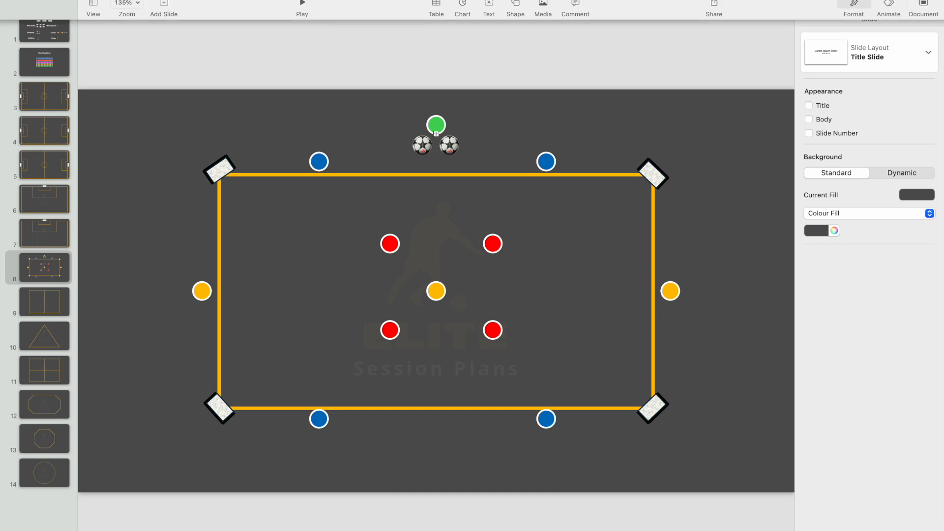
Insert a text box on the pitch slide containing the capital letter C.
left_click(126, 1)
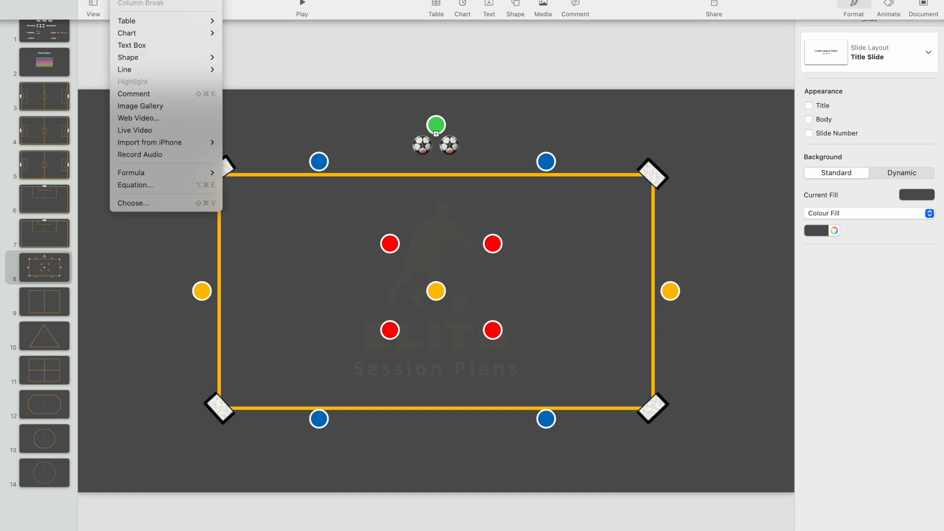
mouse_move(143, 35)
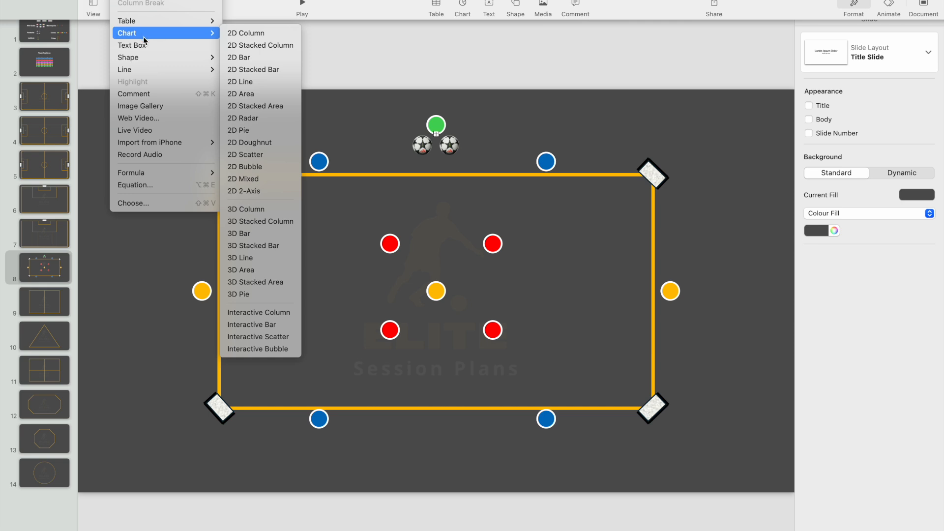
left_click(132, 44)
double_click(443, 301)
key("Caps_Lock")
type("C")
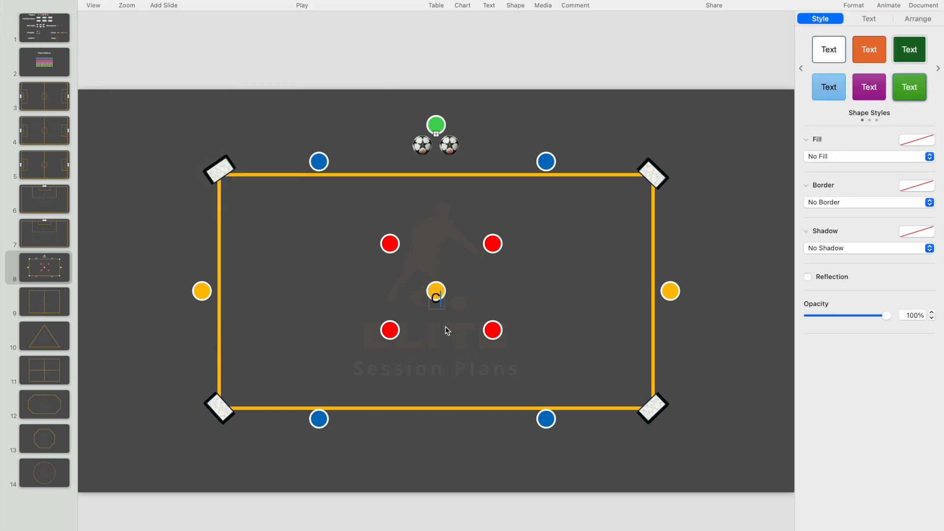
left_click(439, 334)
Centre-align the letter C in its text box and set its text colour to white.
double_click(435, 299)
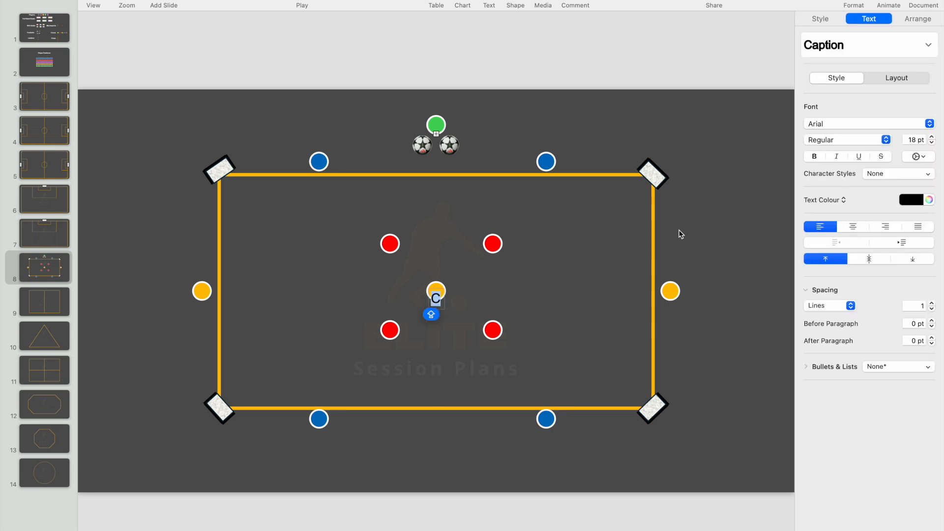
left_click(854, 227)
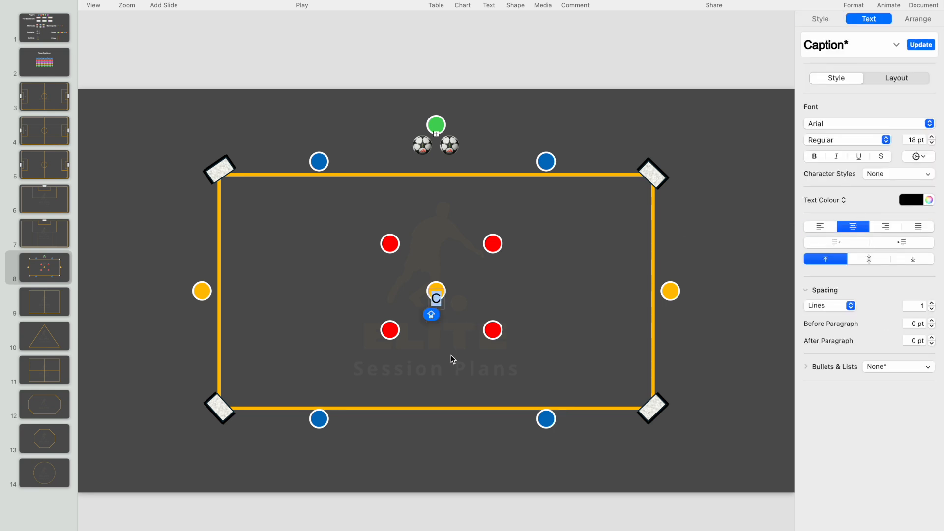
left_click(907, 202)
left_click(877, 273)
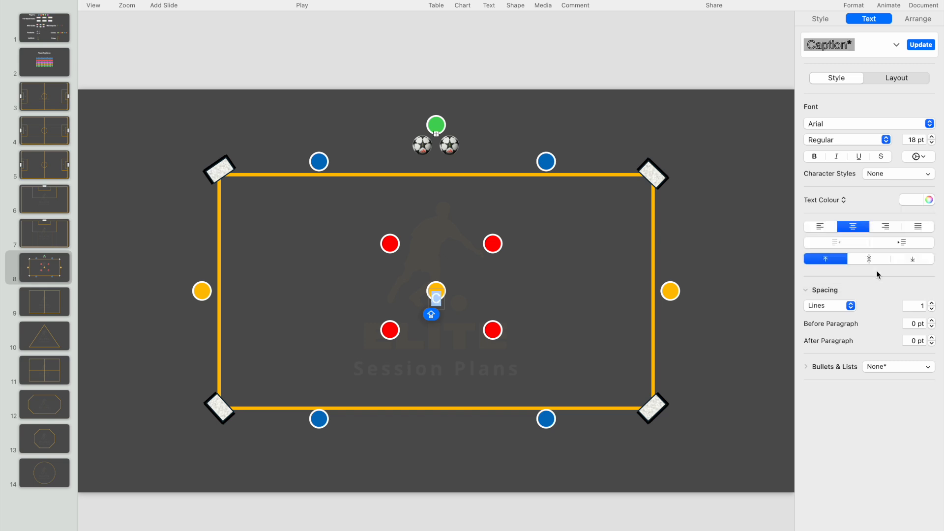
left_click(437, 463)
Place the letter C centred on the green player marker above the footballs and group the two objects.
left_click_drag(439, 304, 458, 132)
left_click(476, 134)
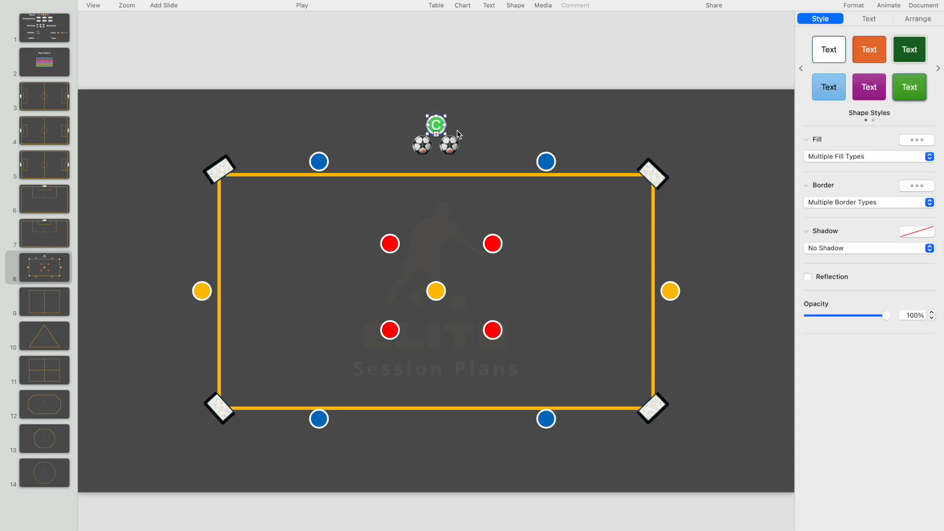
right_click(437, 124)
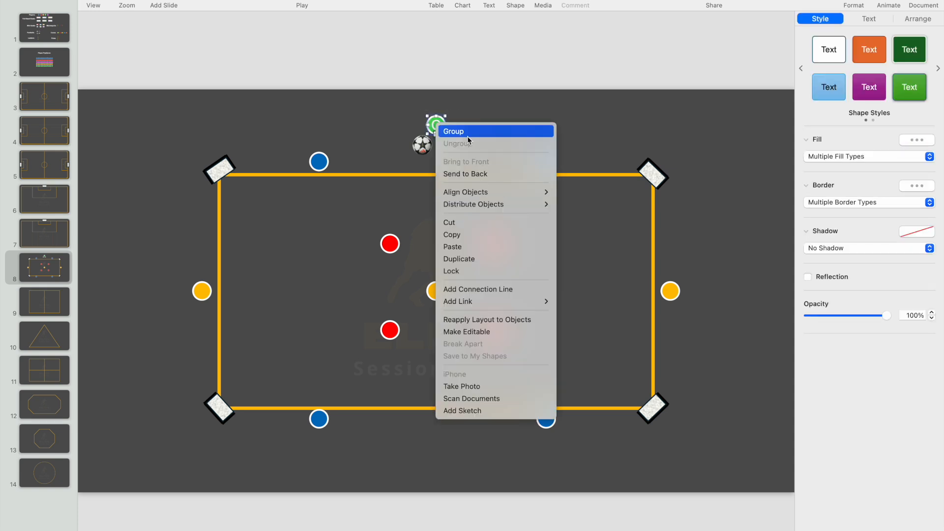
left_click(467, 132)
left_click(558, 129)
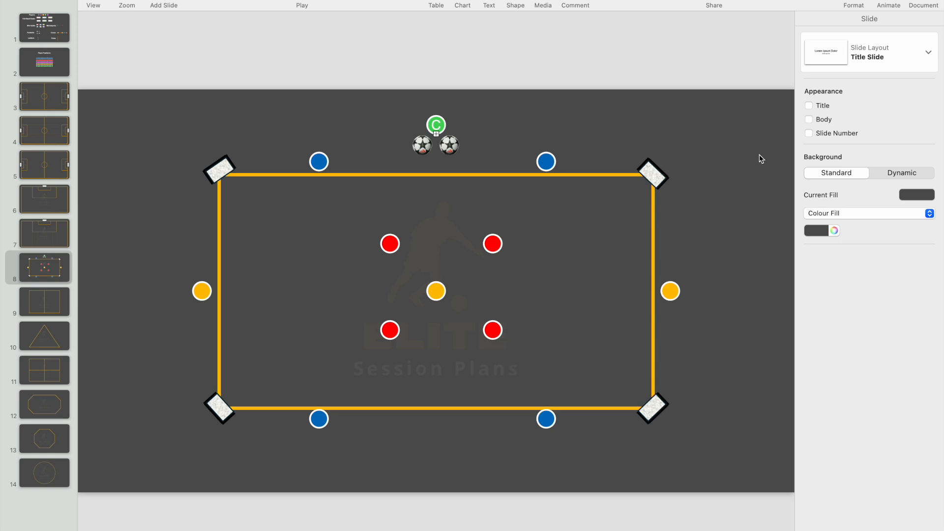